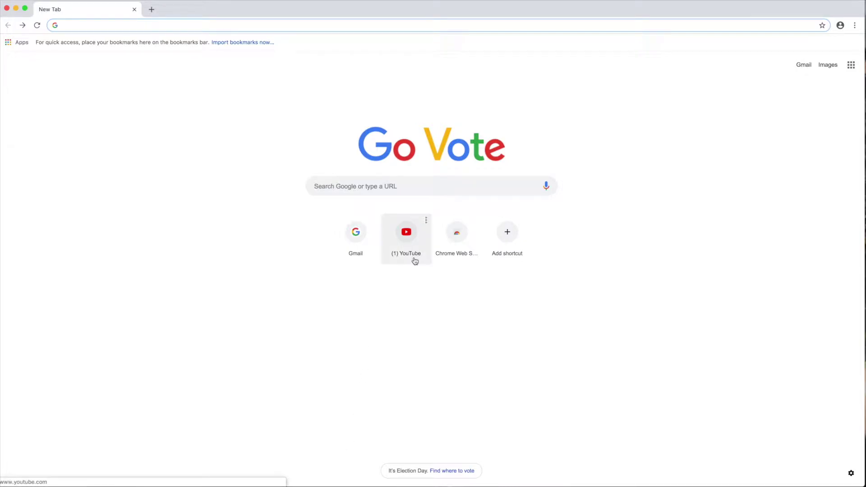
# Step: Switch from the remembered account to Gmail's Create account sign-up form
pyautogui.click(802, 67)
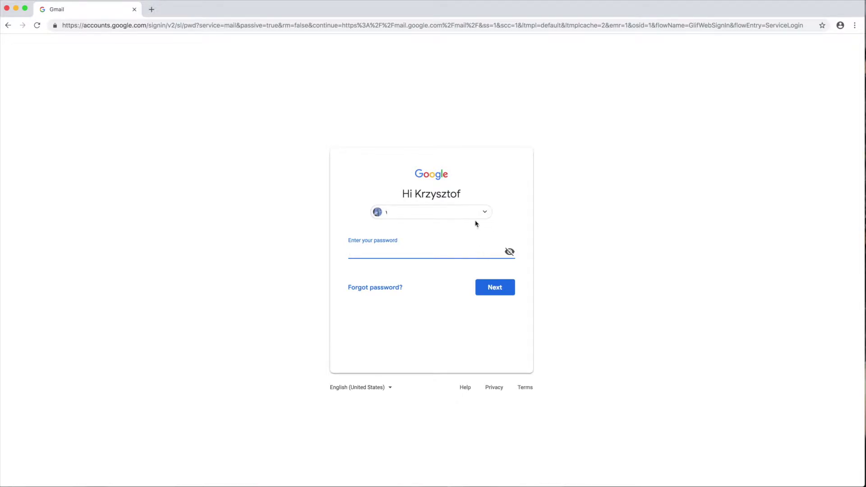
pyautogui.click(489, 215)
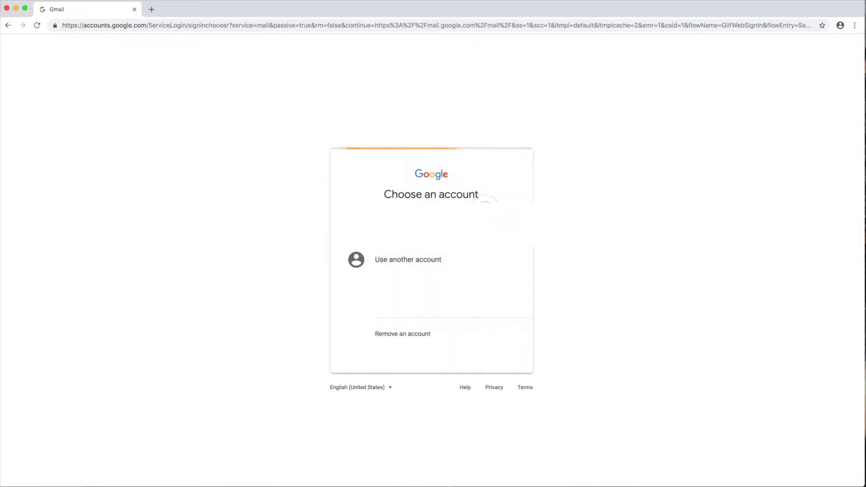
pyautogui.click(427, 263)
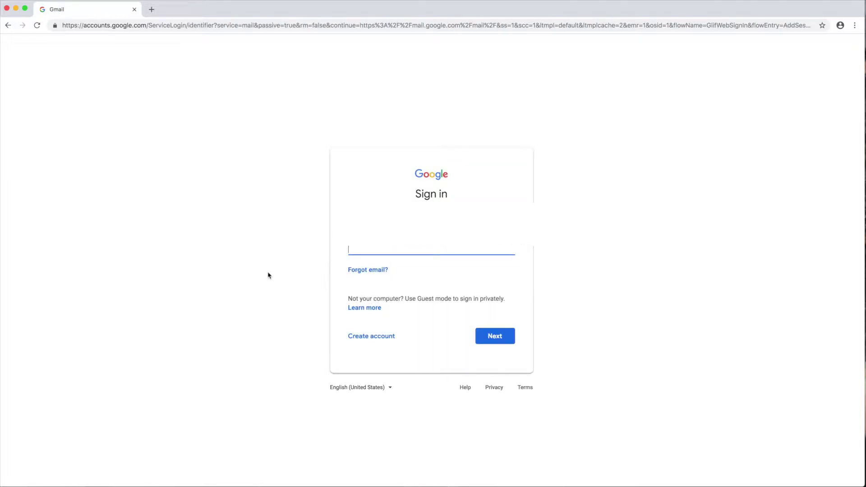
pyautogui.click(386, 342)
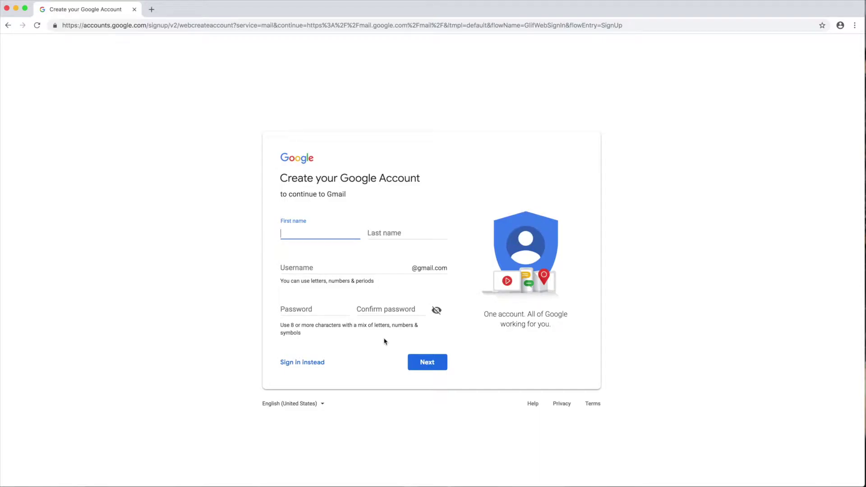
# Step: Enter a first name, a new username and the pasted password twice, then submit
pyautogui.write('Chris')
pyautogui.click(405, 232)
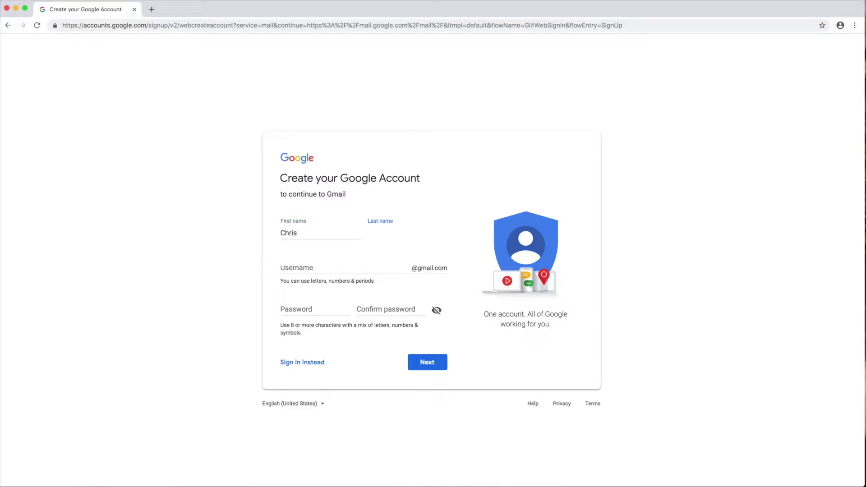
pyautogui.click(315, 268)
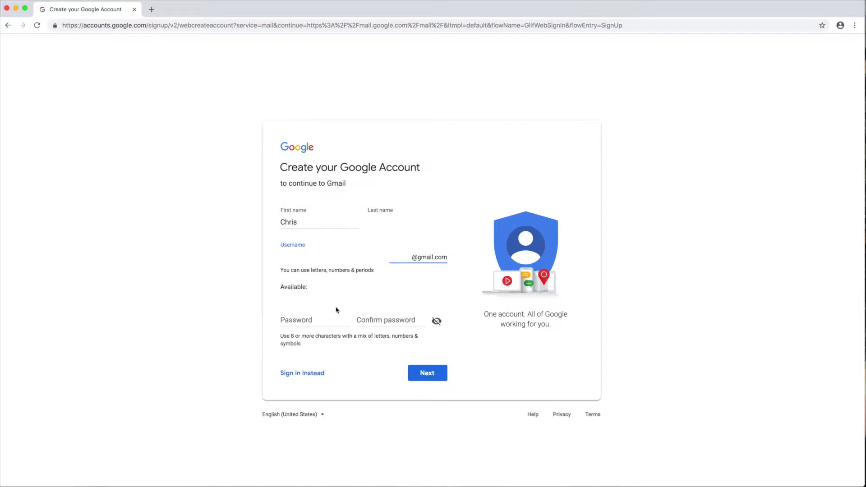
pyautogui.click(311, 319)
pyautogui.press('super+v')
pyautogui.press('Tab')
pyautogui.press('super+v')
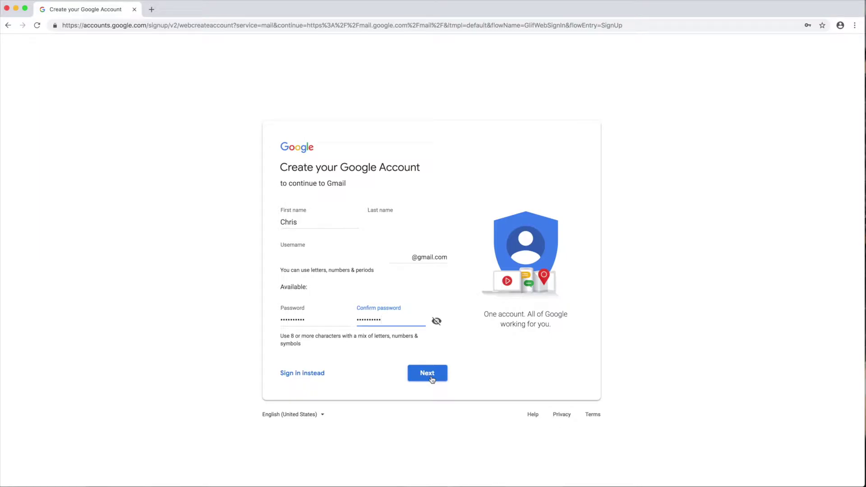
pyautogui.click(431, 378)
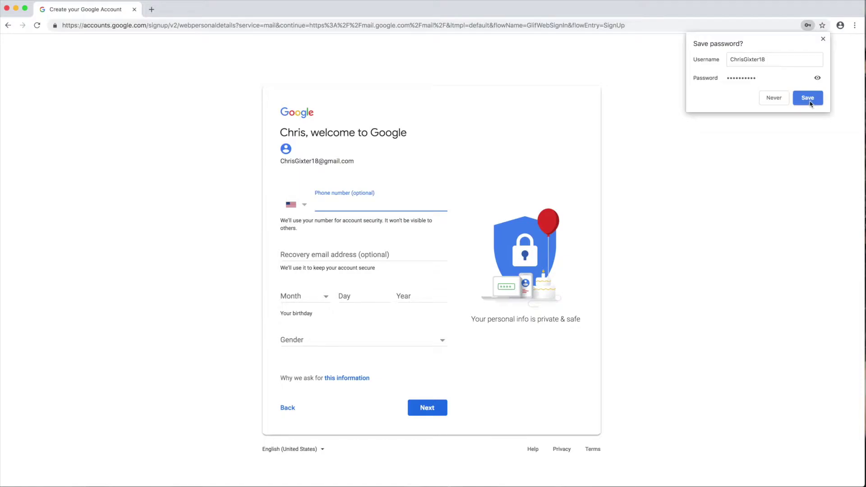
pyautogui.click(807, 98)
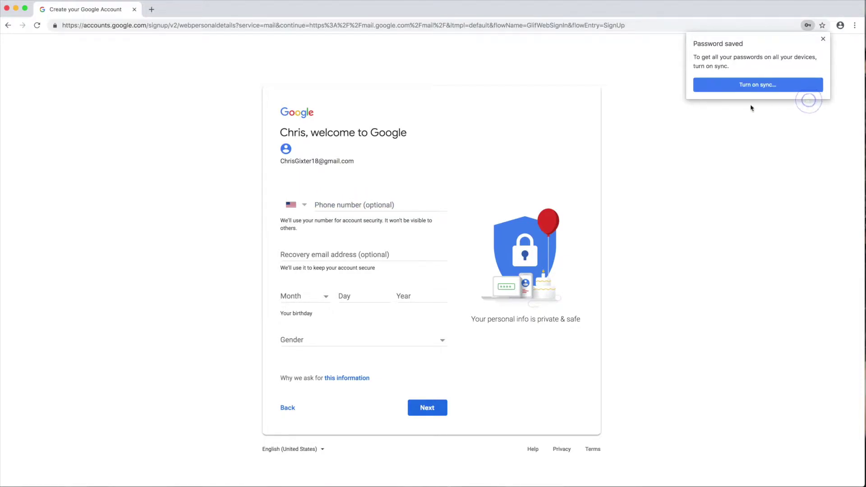
pyautogui.click(350, 208)
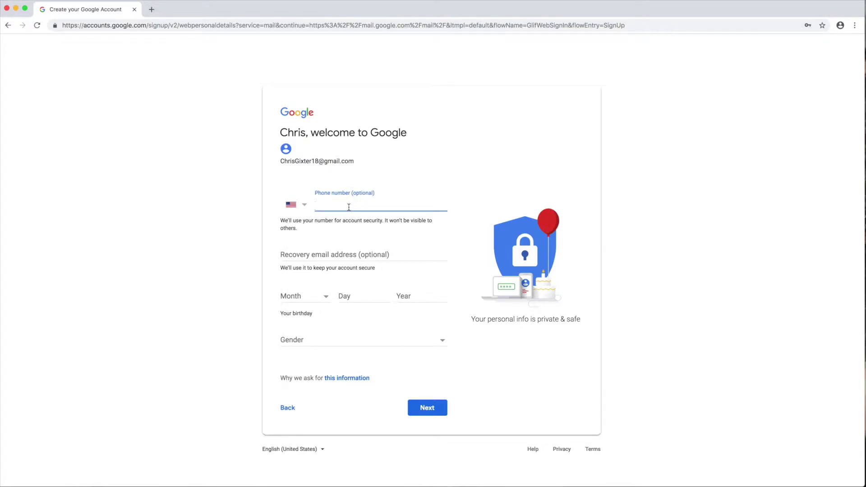
pyautogui.write('71')
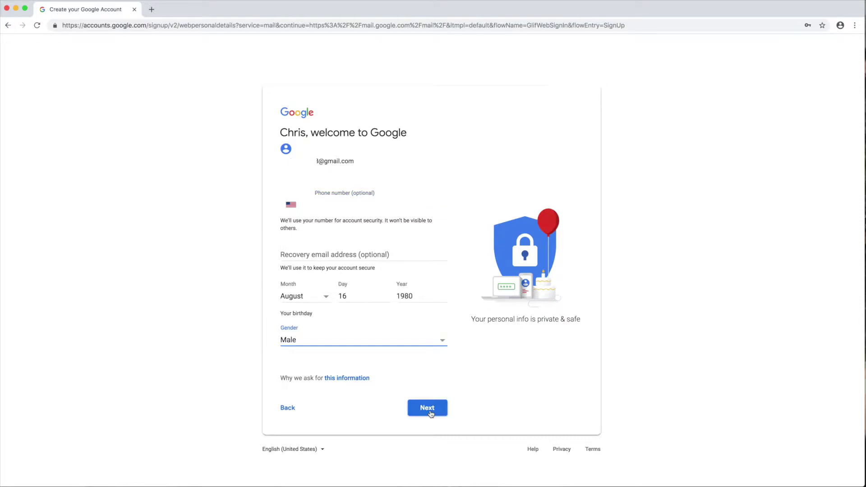
pyautogui.click(430, 411)
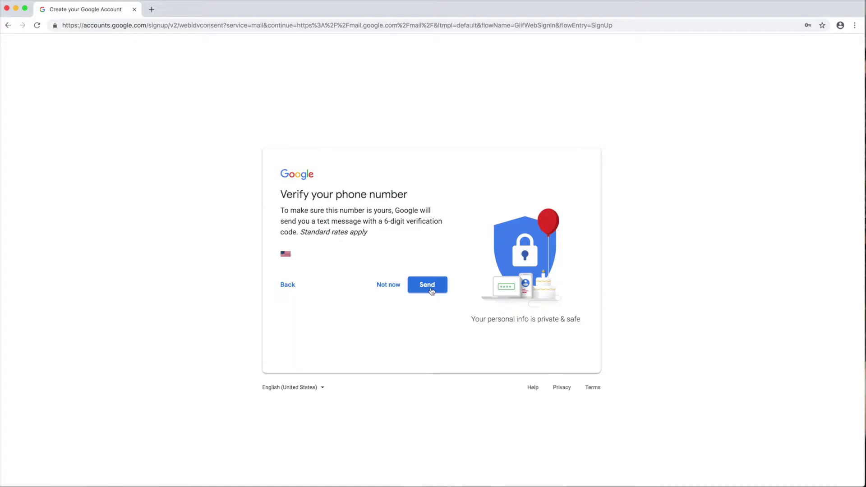
# Step: Confirm the phone with the texted code and allow its use across Google services
pyautogui.click(431, 291)
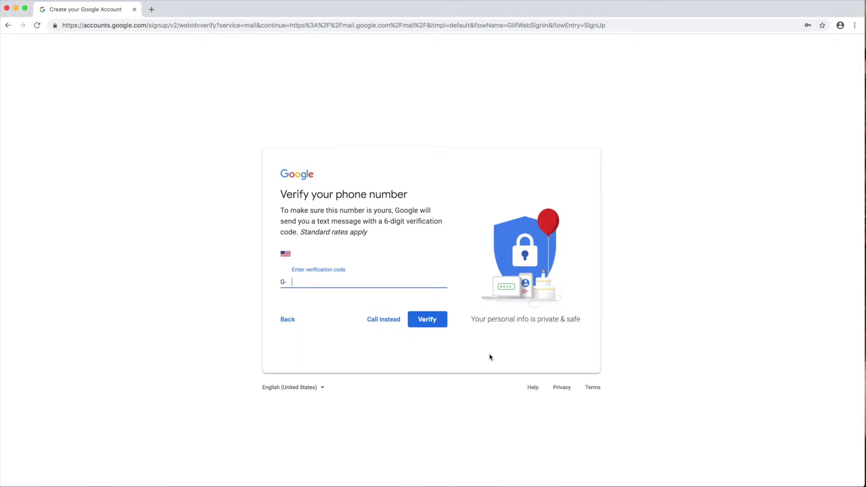
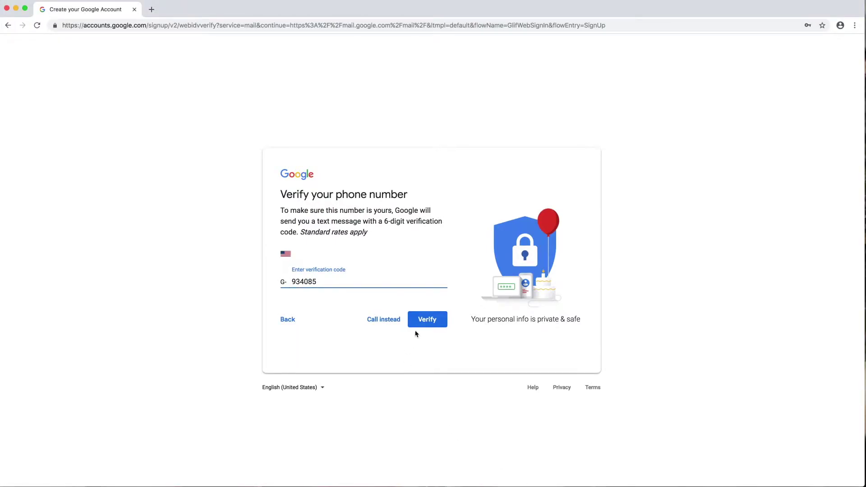
pyautogui.click(431, 324)
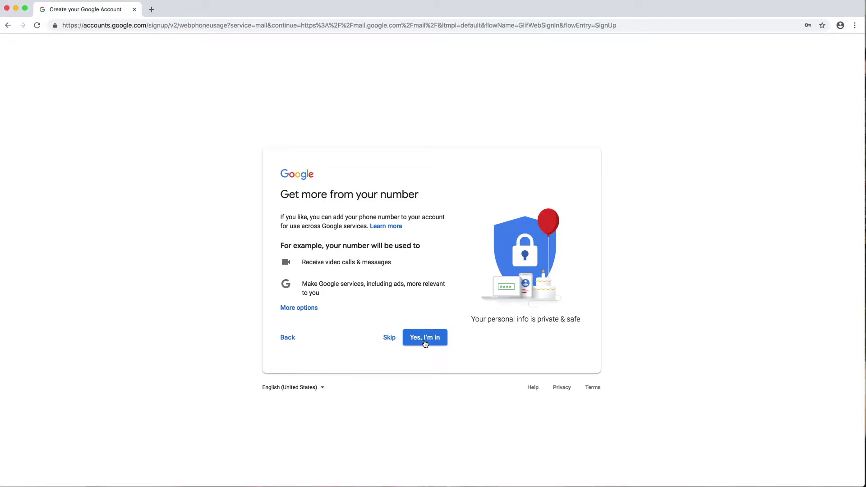
pyautogui.click(425, 338)
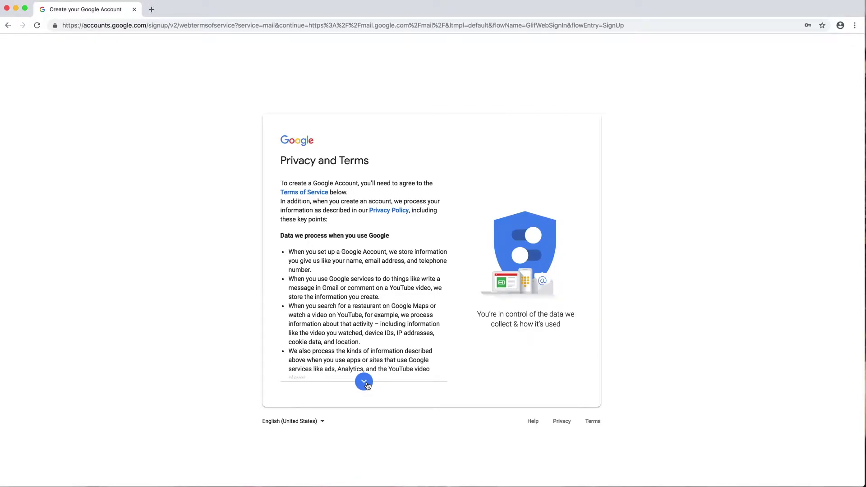
# Step: Scroll to the end of the Privacy and Terms and agree to them
pyautogui.click(364, 382)
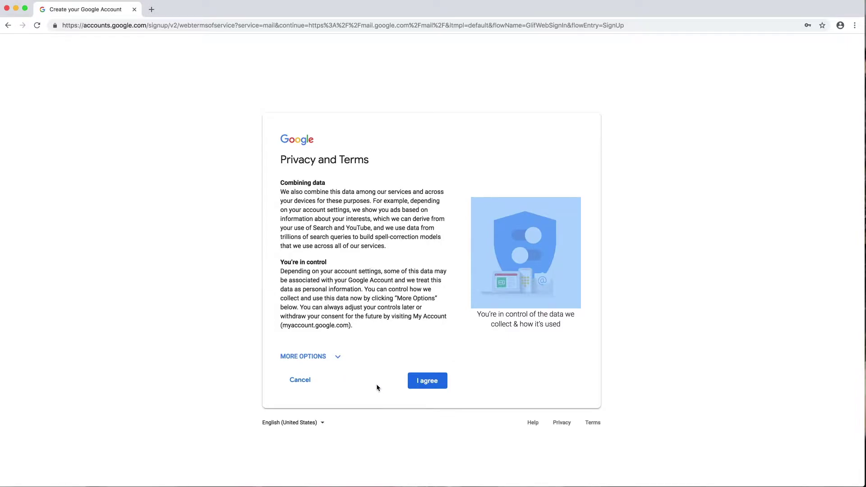
pyautogui.click(427, 384)
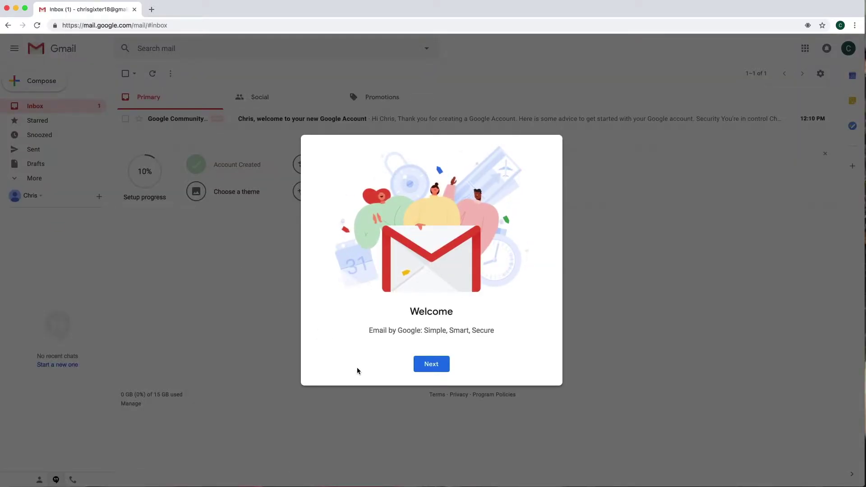
# Step: Dismiss Gmail's Welcome and Choose a view dialogs, then clear the address bar
pyautogui.click(434, 366)
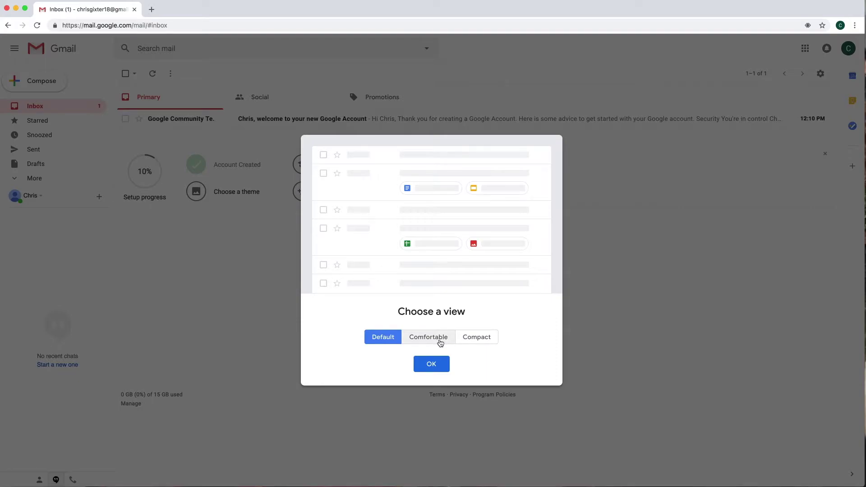
pyautogui.click(293, 220)
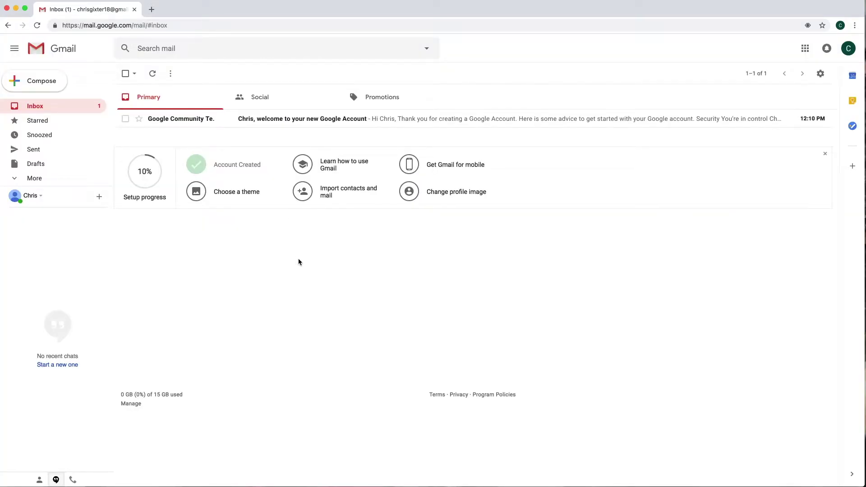
pyautogui.click(189, 25)
pyautogui.press('BackSpace')
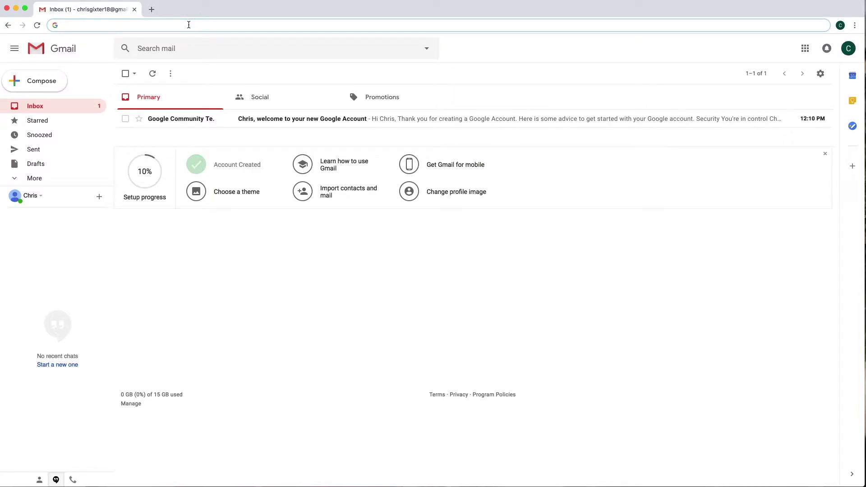
# Step: Go to youtube.com and sign in with the new Google account
pyautogui.write('Youtu')
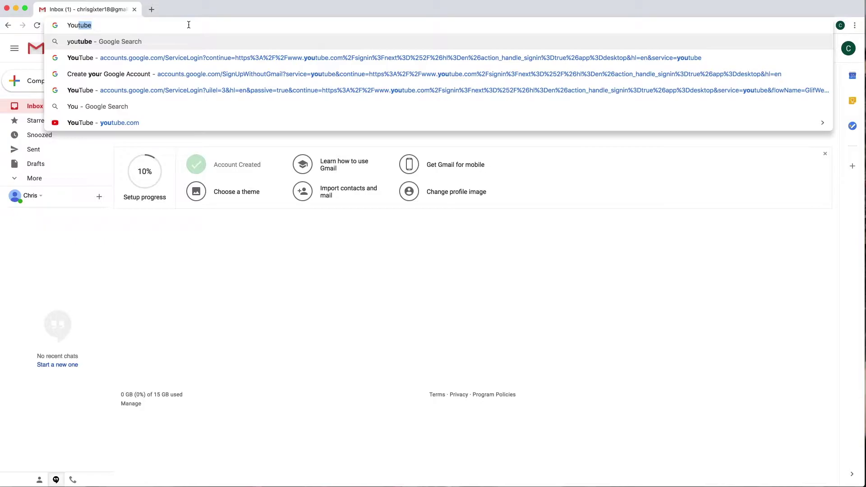
pyautogui.write('be.com')
pyautogui.press('Return')
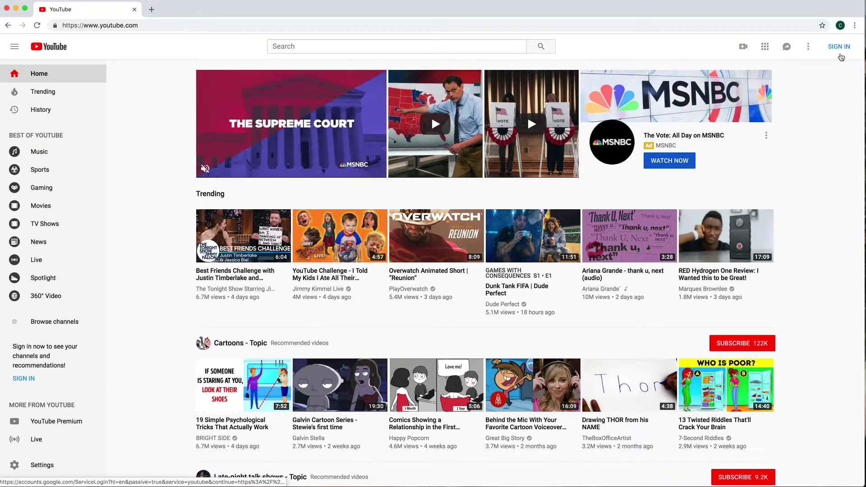
pyautogui.click(841, 48)
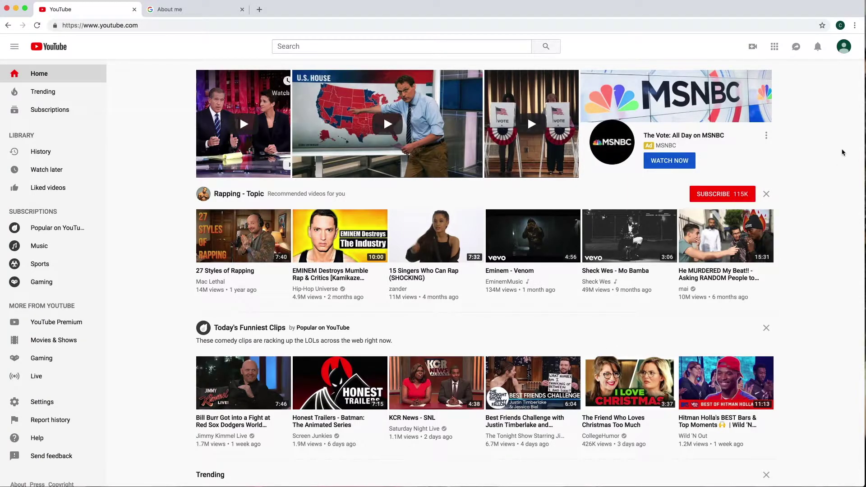
# Step: Visit My channel and its Customize Channel page, then open YouTube account settings
pyautogui.click(843, 52)
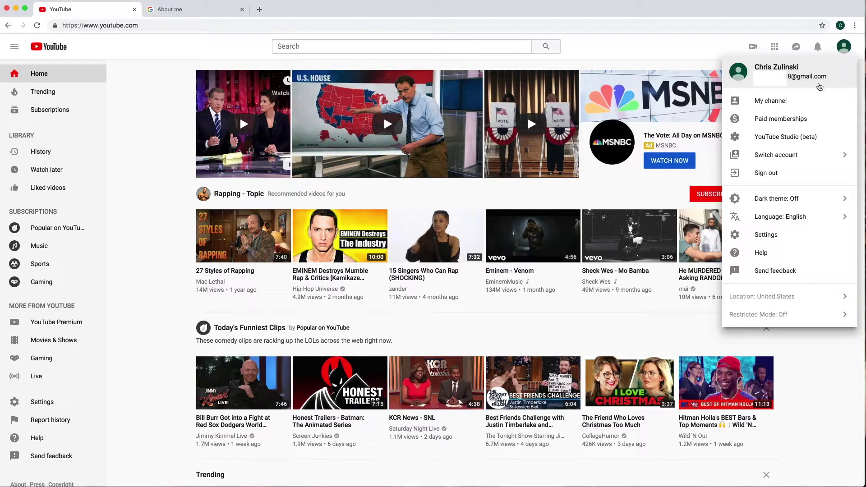
pyautogui.click(759, 105)
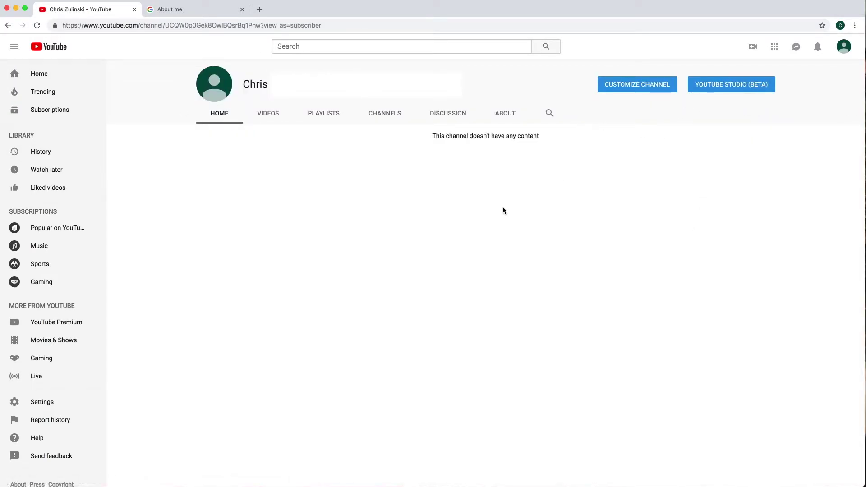
pyautogui.click(654, 84)
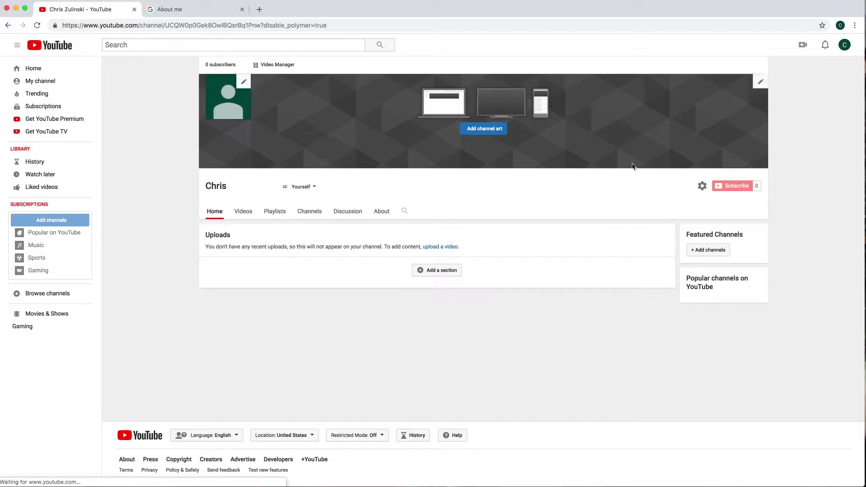
pyautogui.click(845, 46)
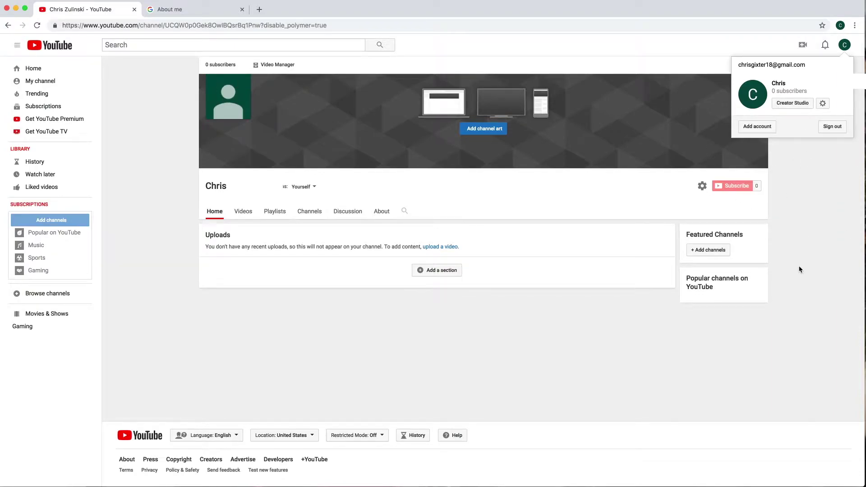
pyautogui.click(827, 109)
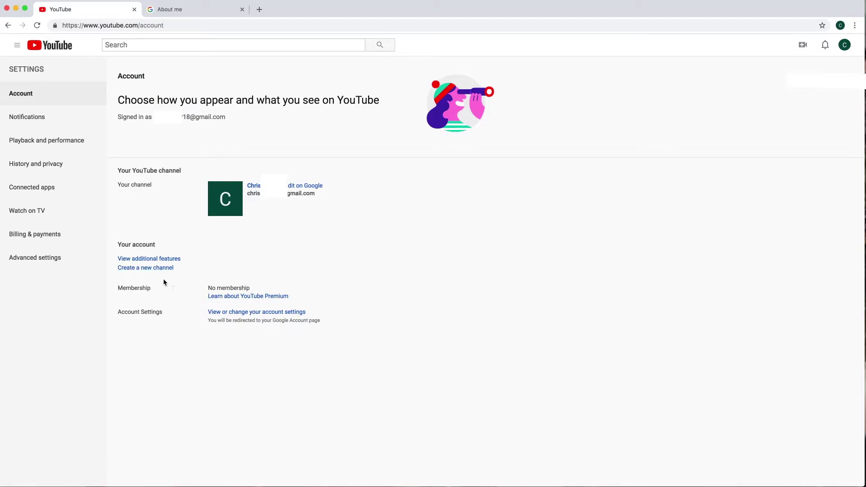
# Step: Create a new channel under a Brand Account named 'watermelongames'
pyautogui.click(149, 268)
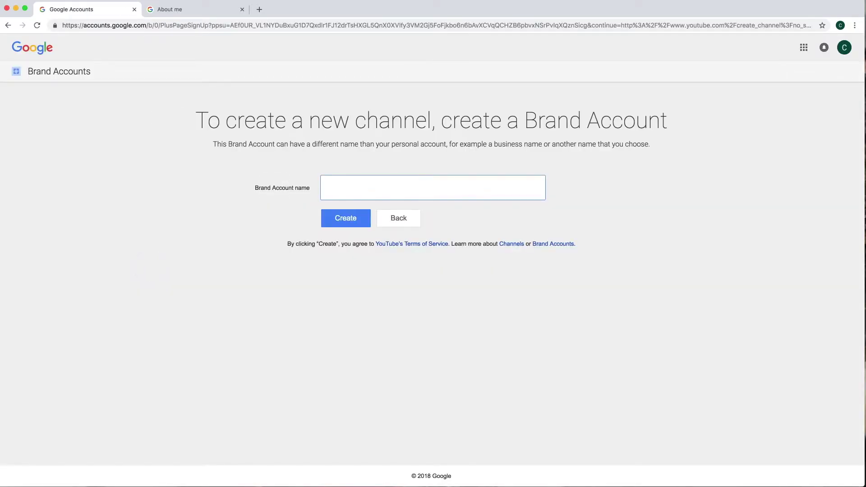
pyautogui.write('watermelongames')
pyautogui.click(338, 223)
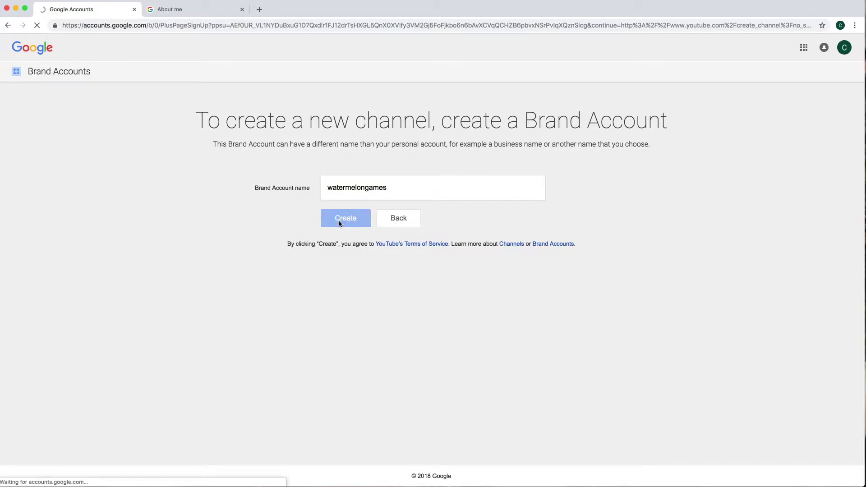
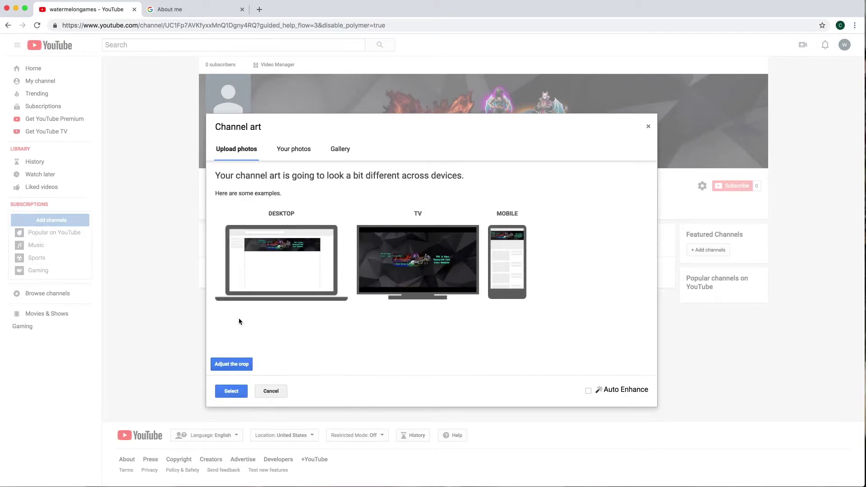
# Step: Nudge the banner crop slightly up and right and save it as the Streaming Every Day channel art
pyautogui.click(233, 365)
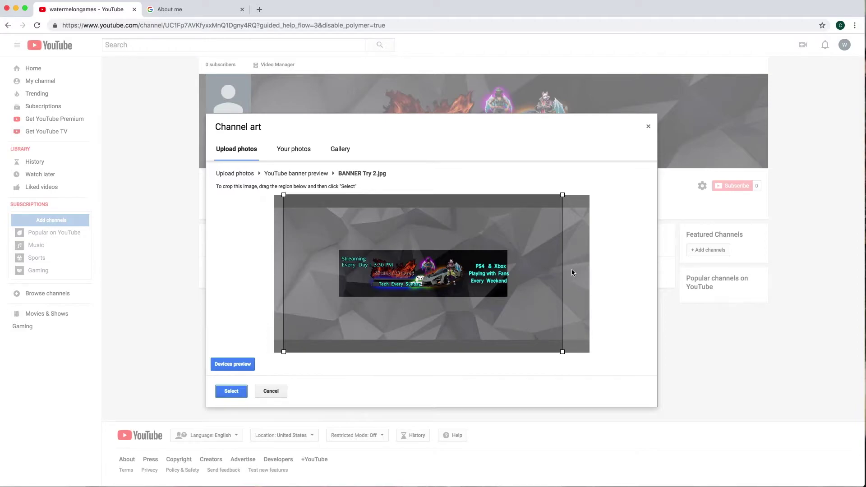
pyautogui.click(545, 290)
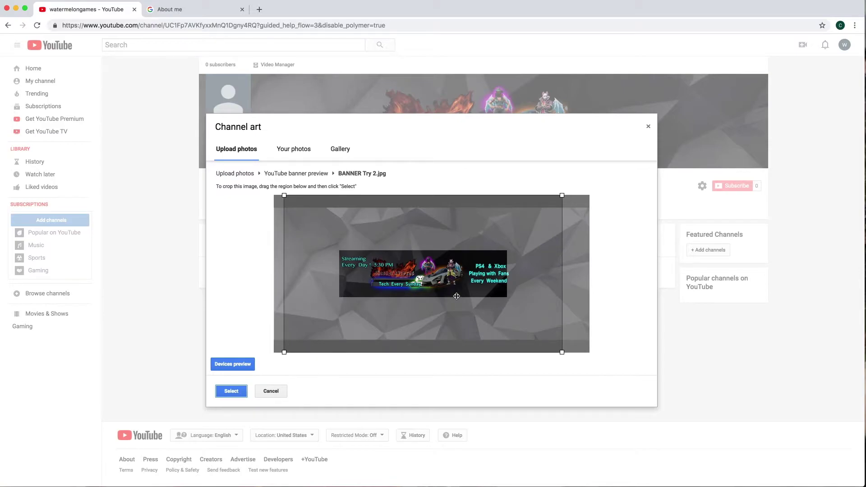
pyautogui.moveTo(456, 296); pyautogui.dragTo(456, 295)
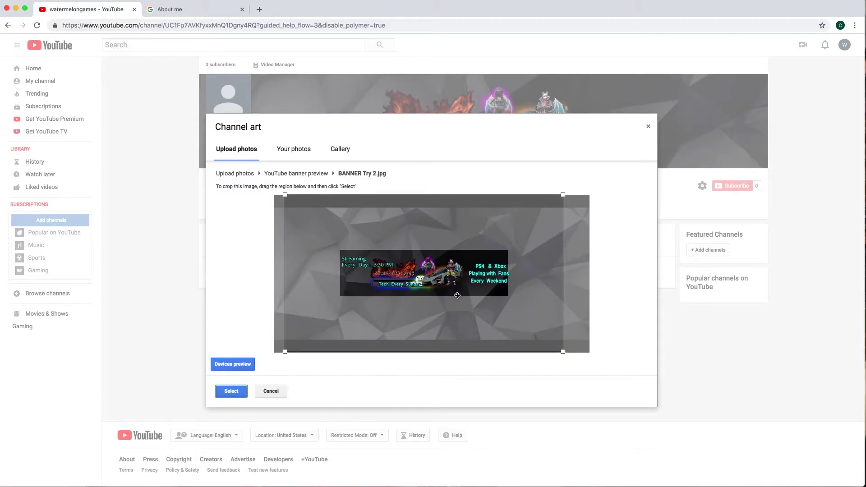
pyautogui.click(231, 391)
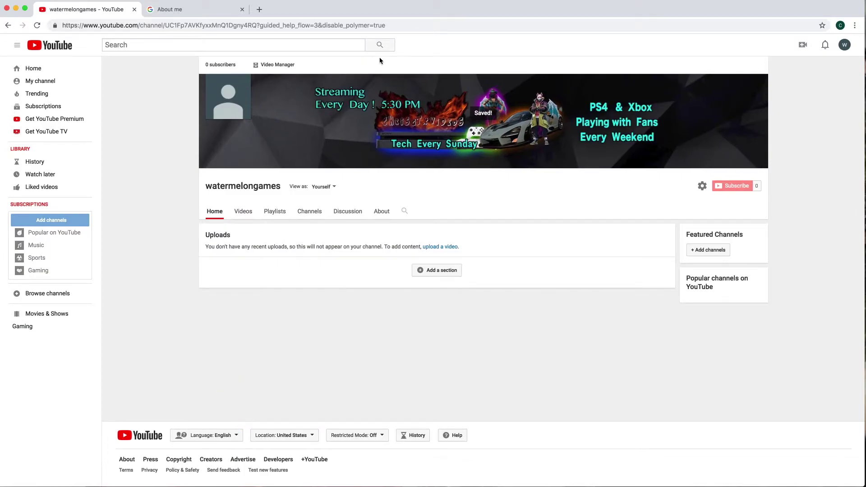
# Step: From the avatar's edit option, upload Cube EVENT 2.jpg from the Pictures folder as the profile photo
pyautogui.moveTo(244, 84)
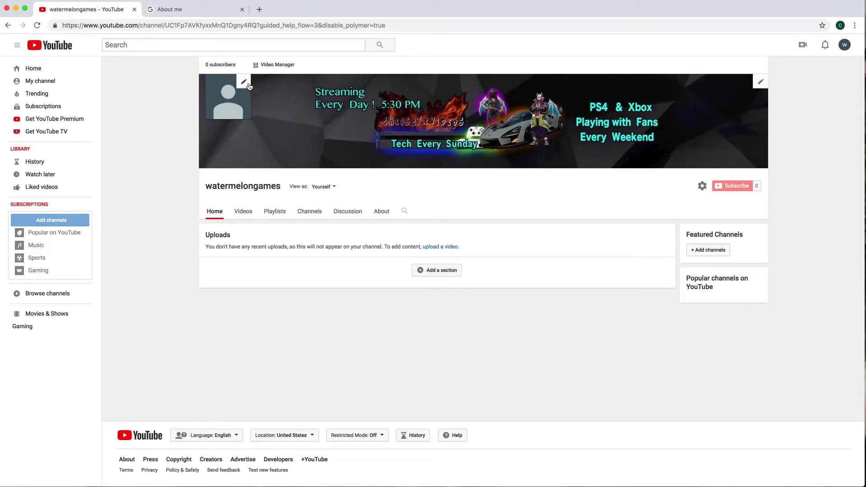
pyautogui.click(246, 83)
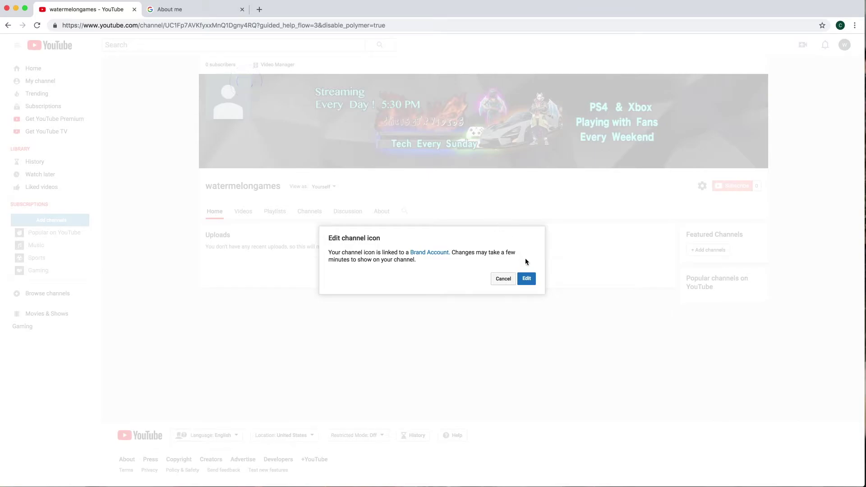
pyautogui.click(528, 280)
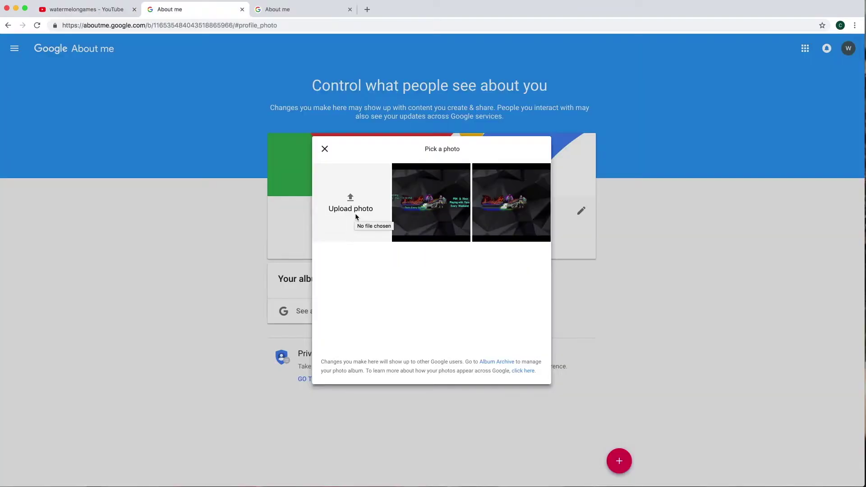
pyautogui.click(351, 199)
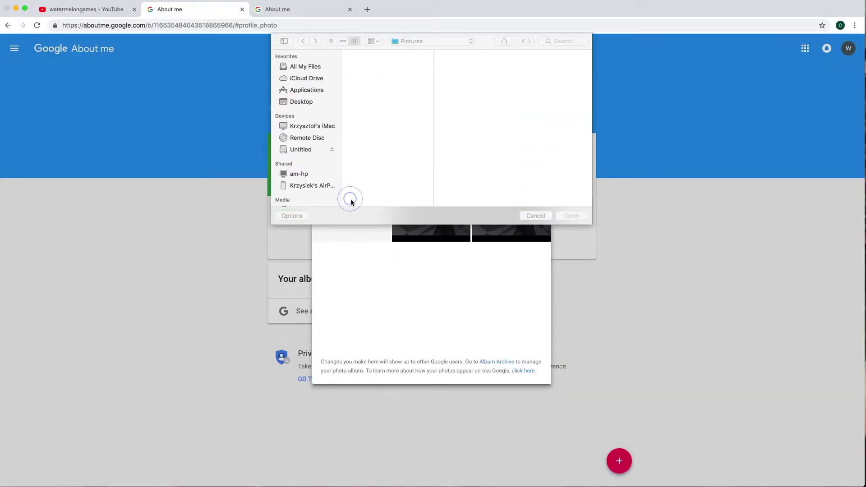
pyautogui.click(372, 128)
pyautogui.click(371, 120)
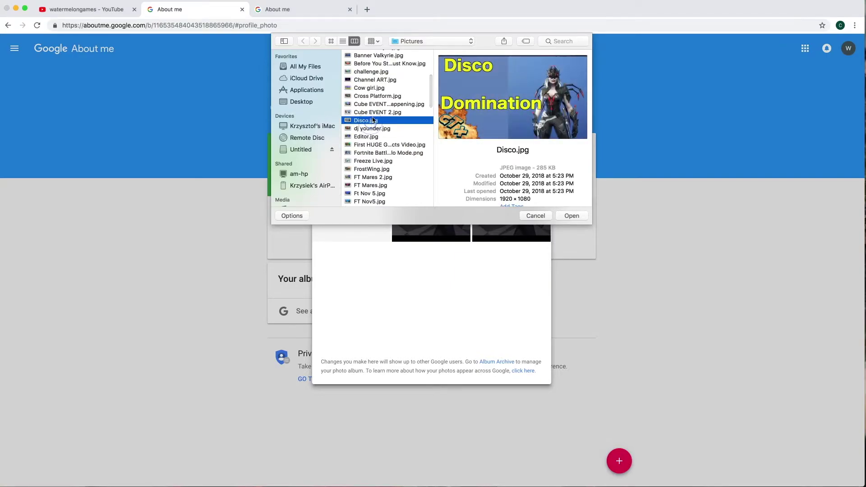
pyautogui.click(374, 113)
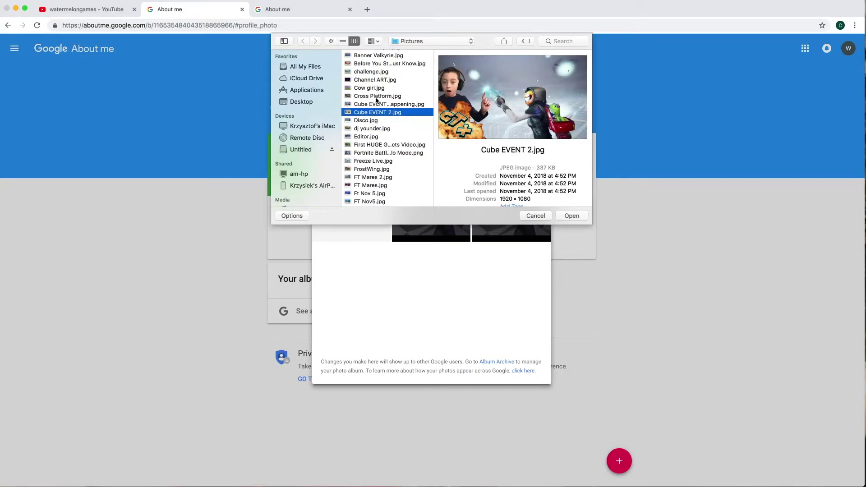
pyautogui.click(571, 216)
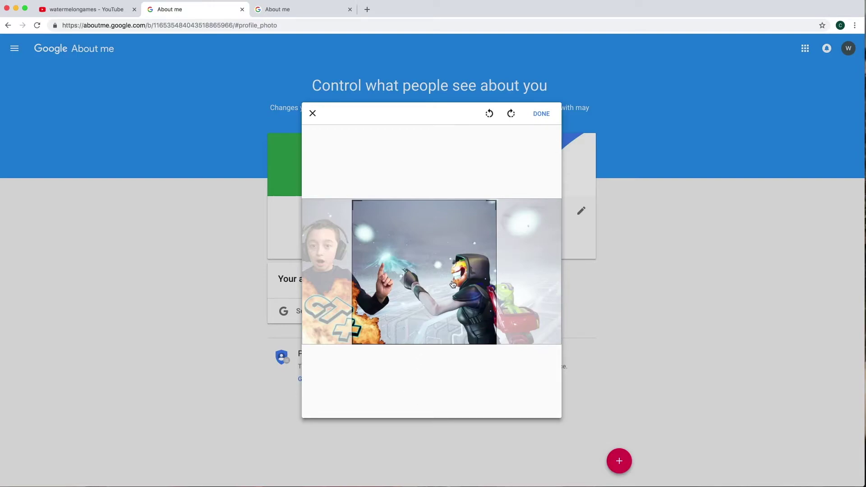
# Step: Shrink and move the crop square onto the armoured character with the red backpack, then apply it
pyautogui.moveTo(453, 283); pyautogui.dragTo(351, 303)
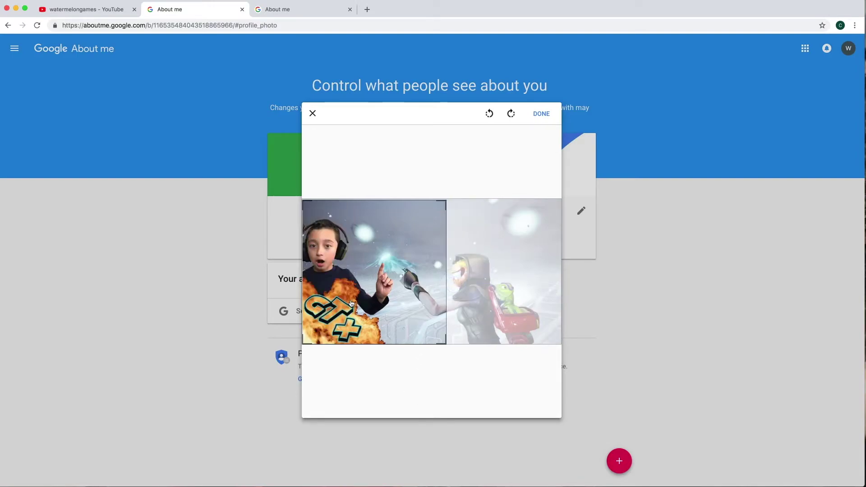
pyautogui.moveTo(447, 345); pyautogui.dragTo(424, 322)
pyautogui.moveTo(428, 256); pyautogui.dragTo(258, 301)
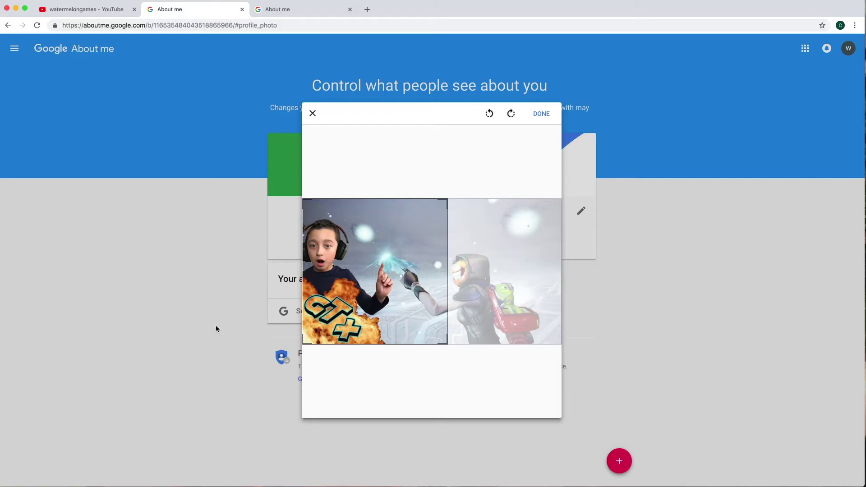
pyautogui.moveTo(386, 264); pyautogui.dragTo(479, 255)
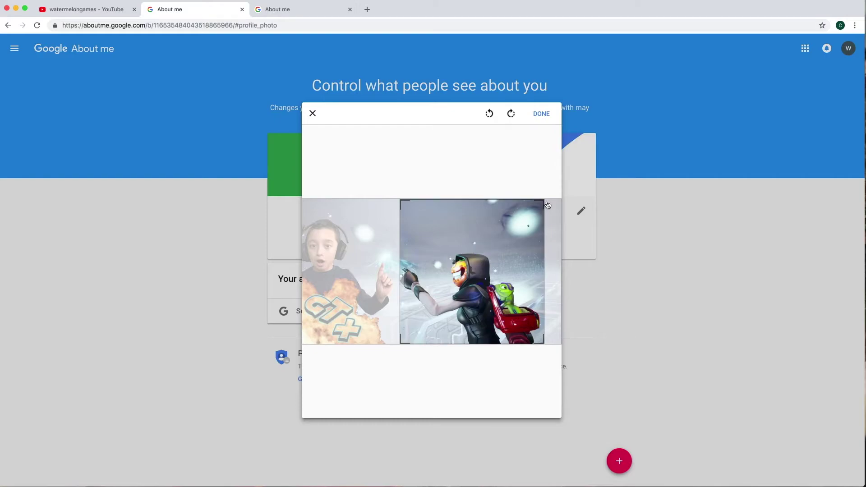
pyautogui.moveTo(547, 204); pyautogui.dragTo(539, 240)
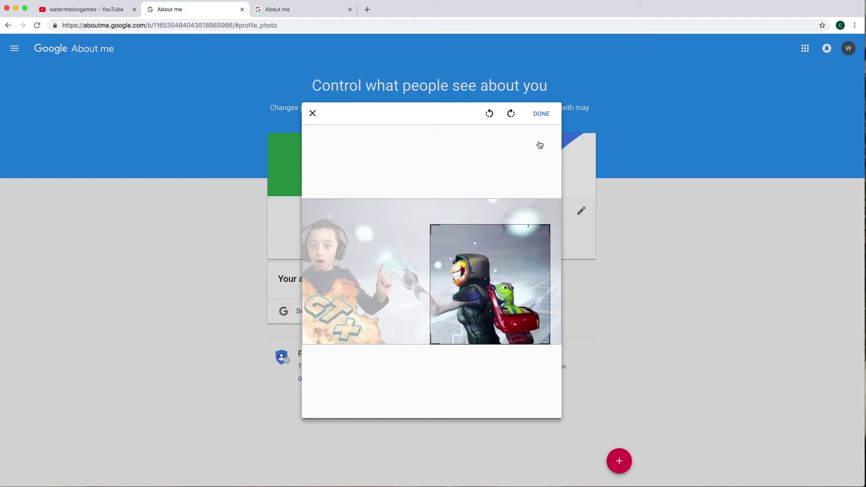
pyautogui.click(542, 114)
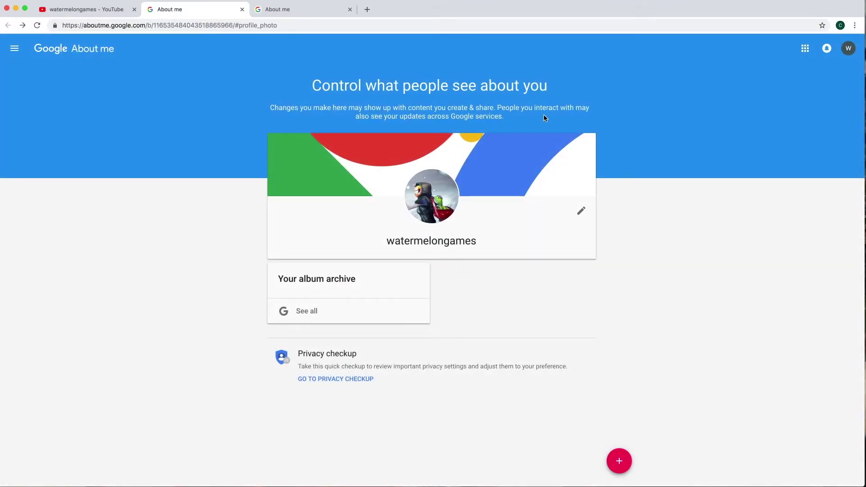
# Step: Return to the YouTube channel page and open Creator Studio from the account menu
pyautogui.click(83, 11)
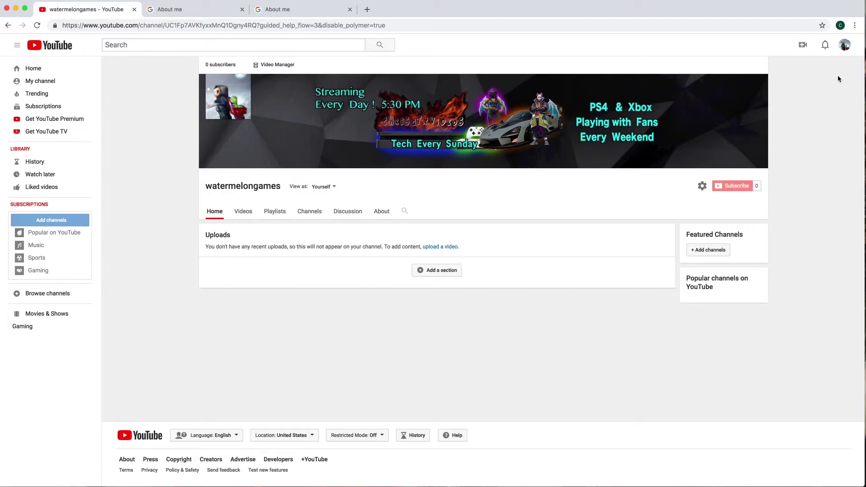
pyautogui.click(846, 46)
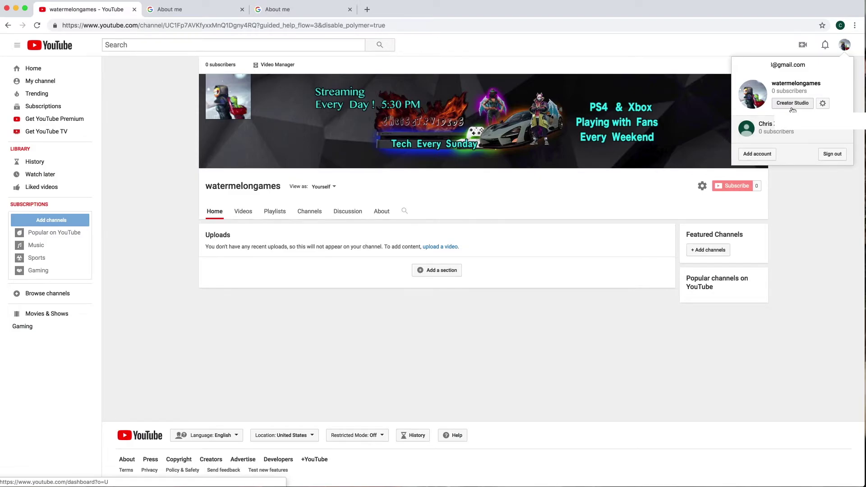
pyautogui.click(792, 106)
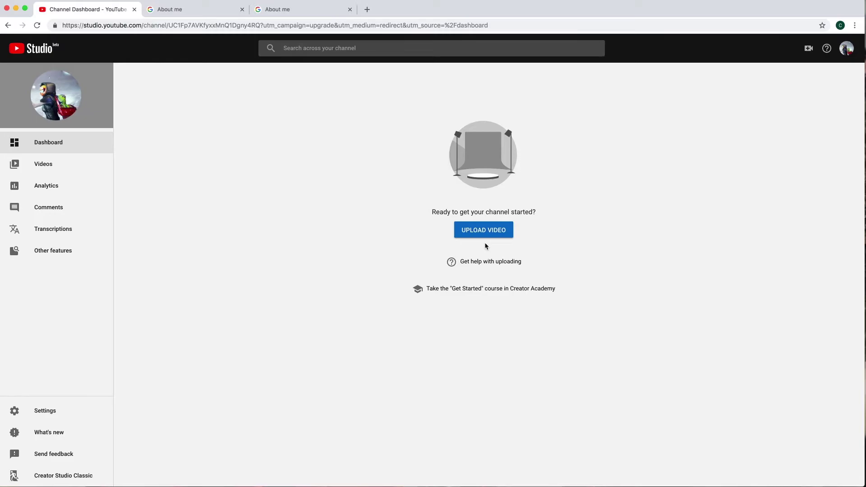
# Step: Upload the 2018-08-12 clip as the channel's first video
pyautogui.click(484, 232)
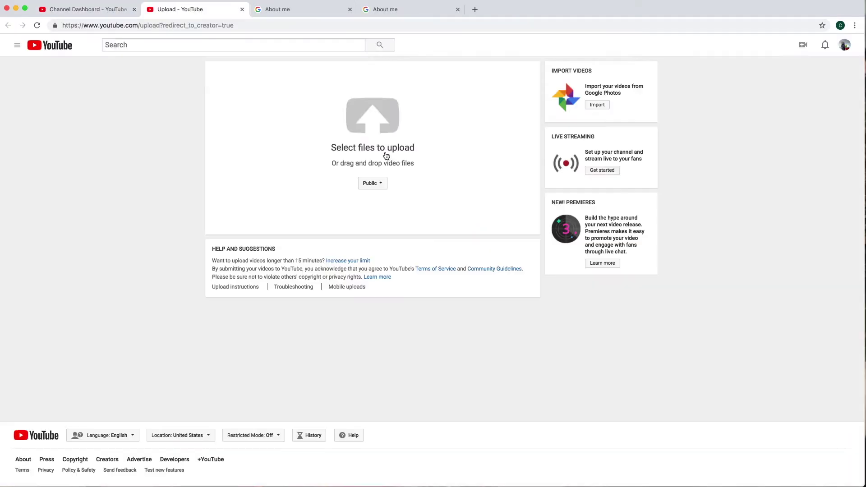
pyautogui.click(377, 121)
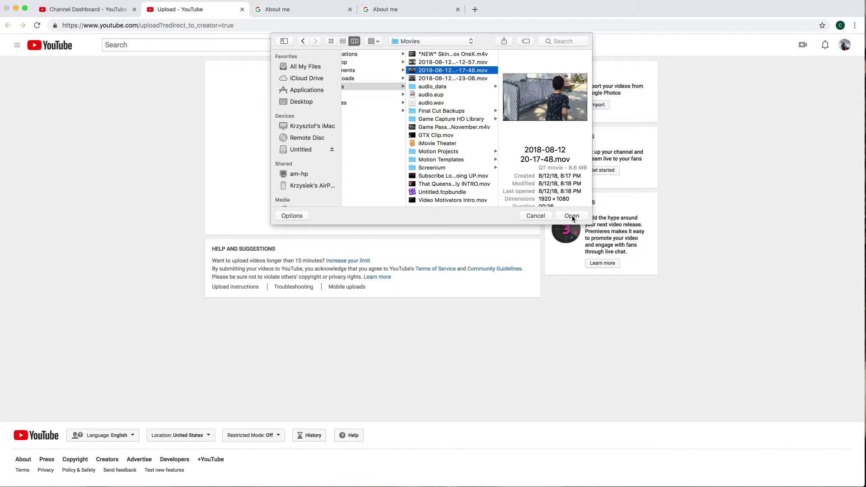
pyautogui.click(571, 216)
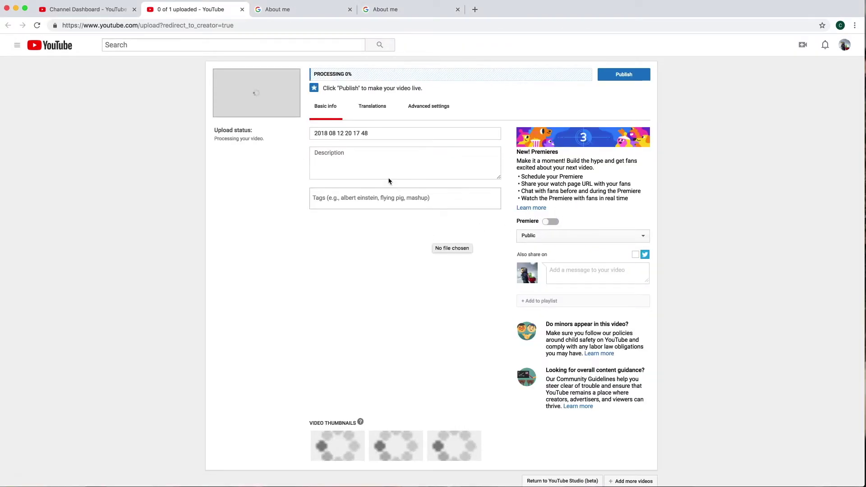
# Step: Title it 'My First Video', add the description 'Hi This is My First Video', and publish
pyautogui.tripleClick(404, 133)
pyautogui.press('BackSpace')
pyautogui.write('My First')
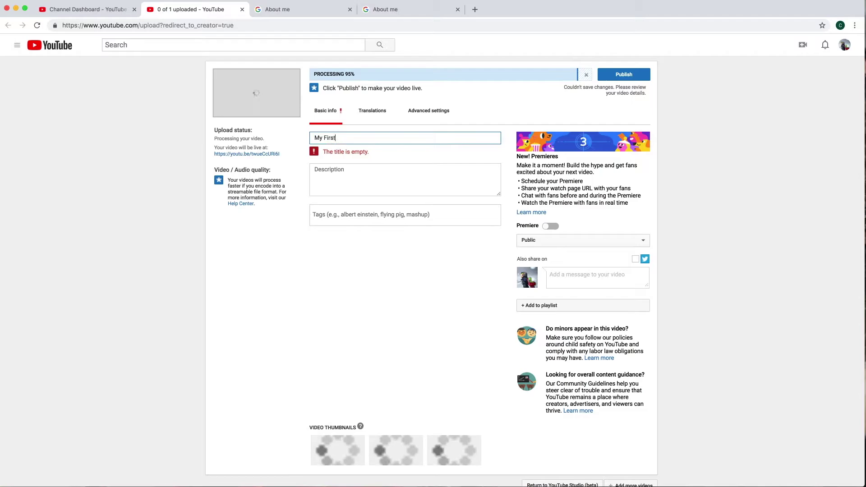
pyautogui.write(' Video')
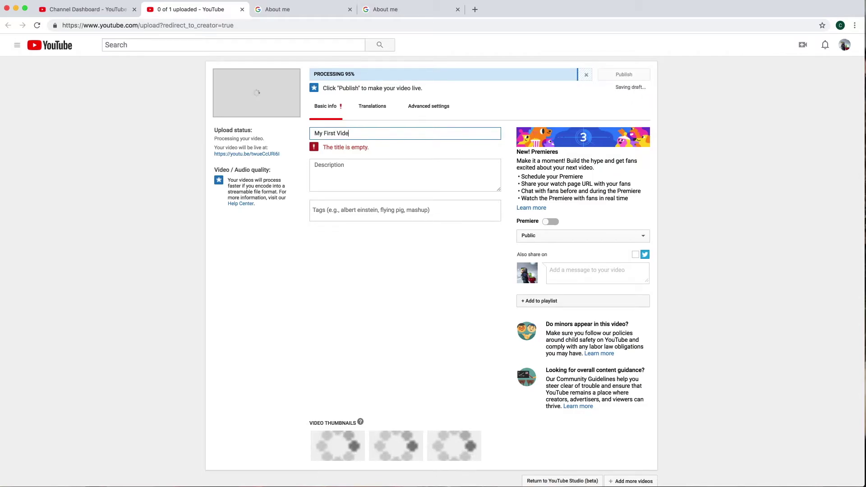
pyautogui.click(353, 156)
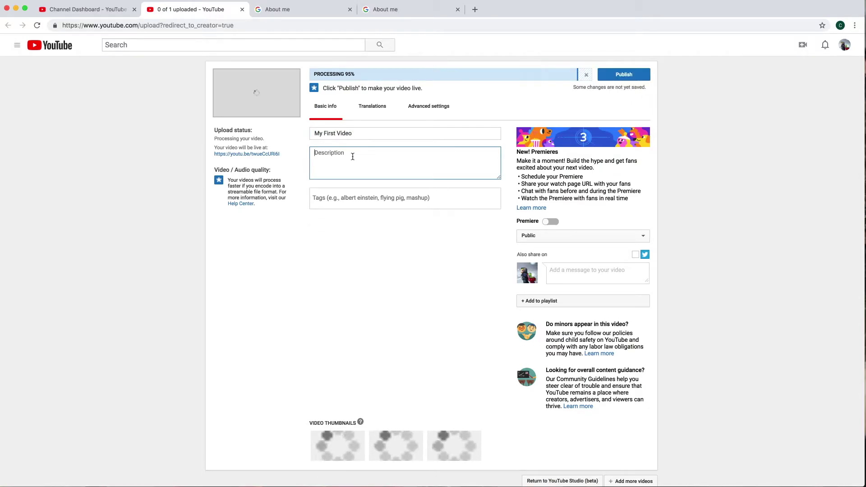
pyautogui.write('Hi')
pyautogui.write('This is My First Video')
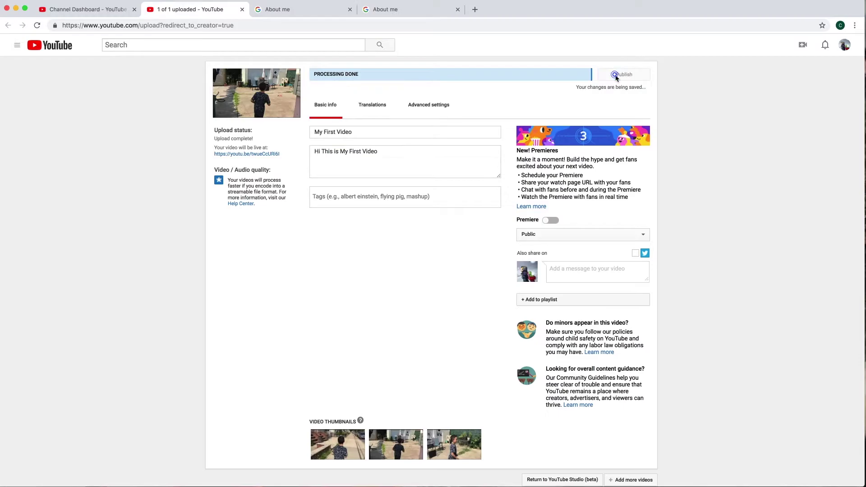
pyautogui.click(618, 80)
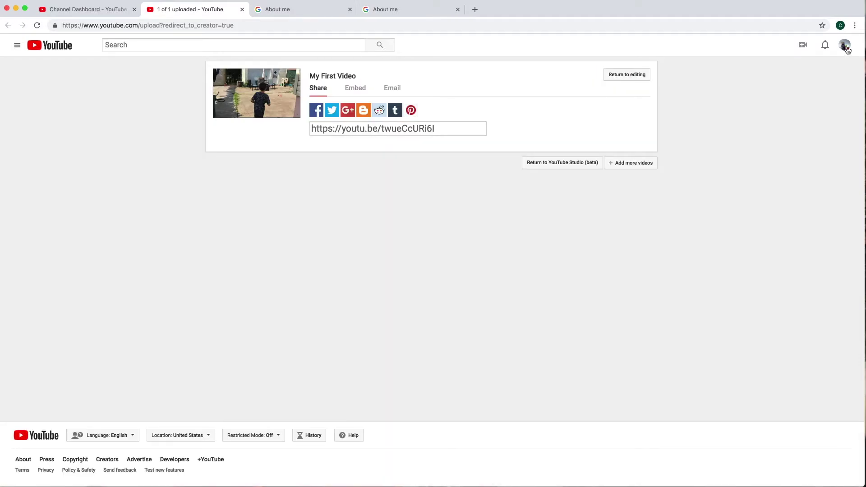
# Step: Visit YouTube Studio and channel customization, then return to the Creator Studio dashboard's Other features
pyautogui.click(846, 47)
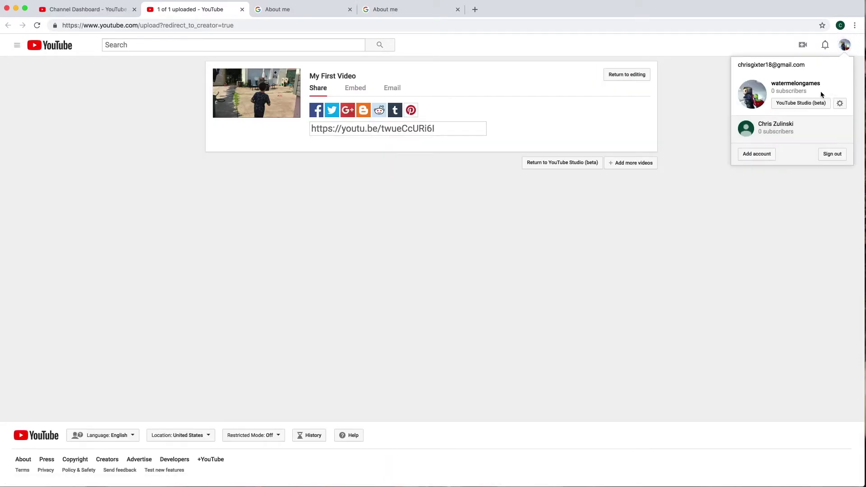
pyautogui.click(801, 104)
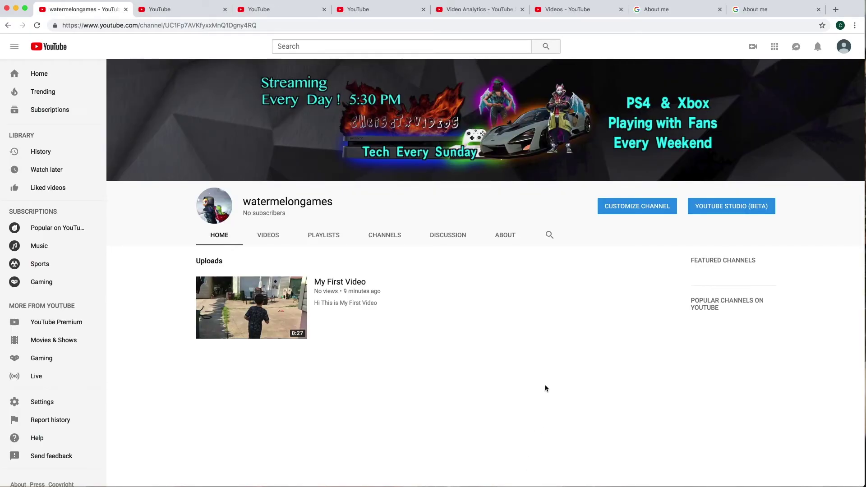
pyautogui.click(653, 209)
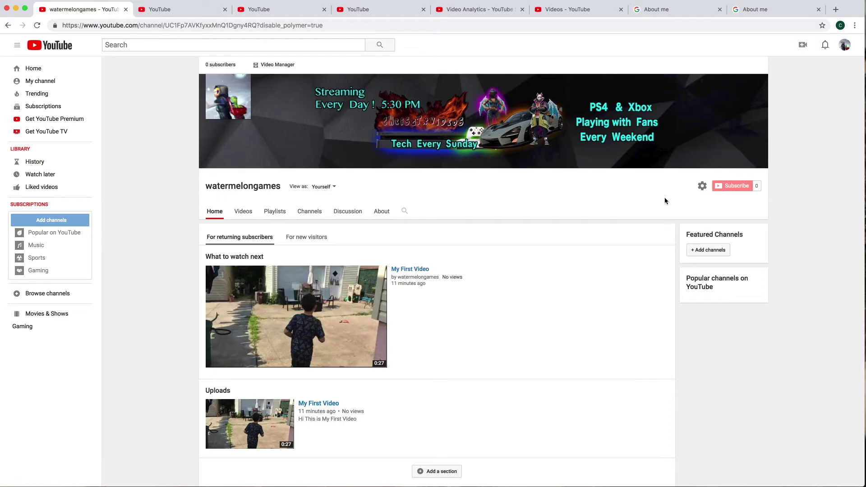
pyautogui.click(844, 46)
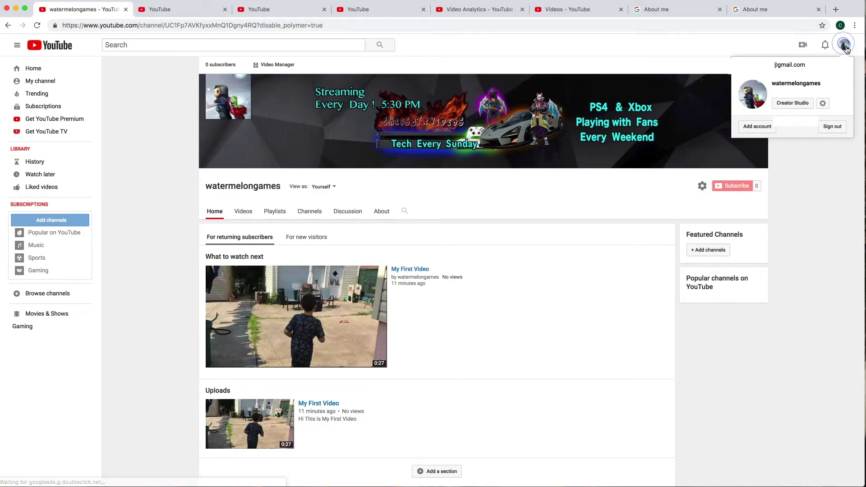
pyautogui.click(805, 108)
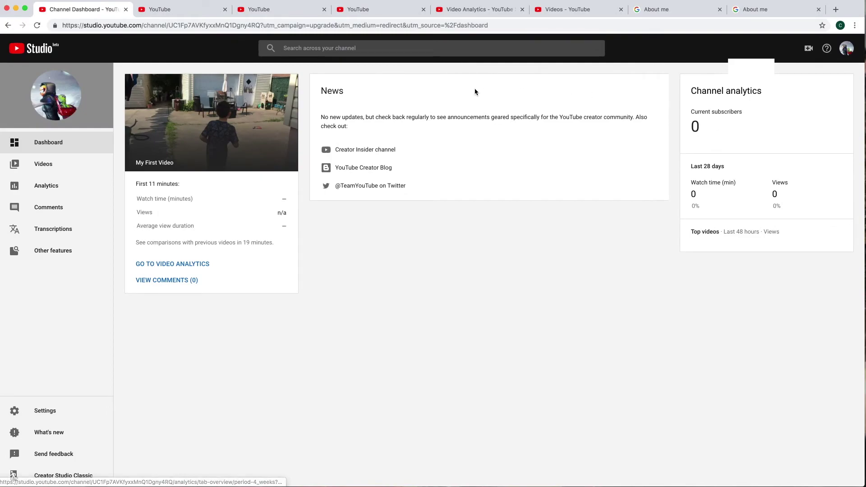
pyautogui.moveTo(54, 258)
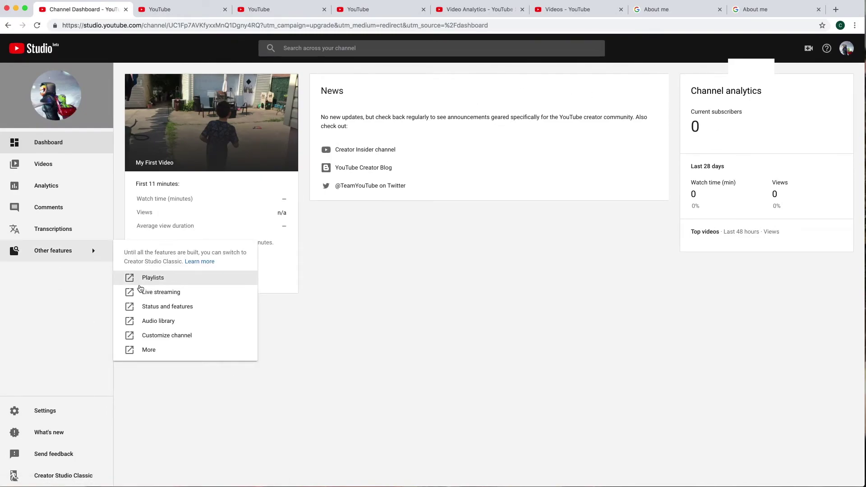
# Step: Review the channel's Status and features page, then start account verification
pyautogui.click(159, 307)
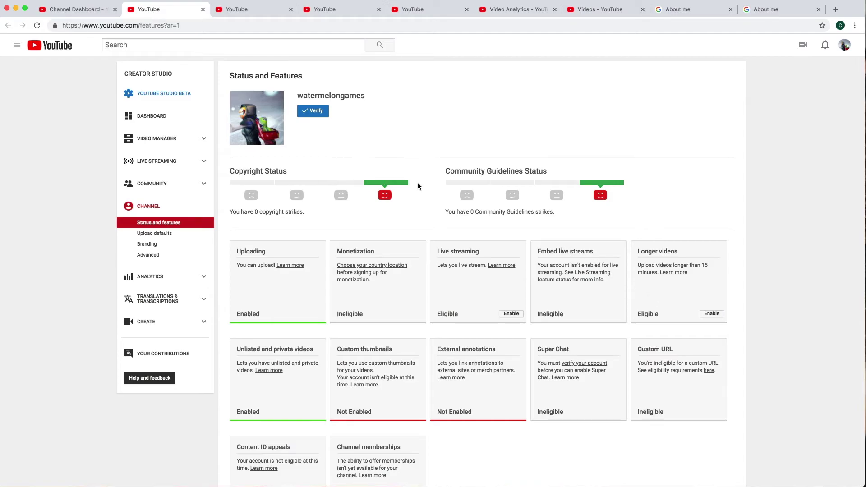
pyautogui.click(306, 111)
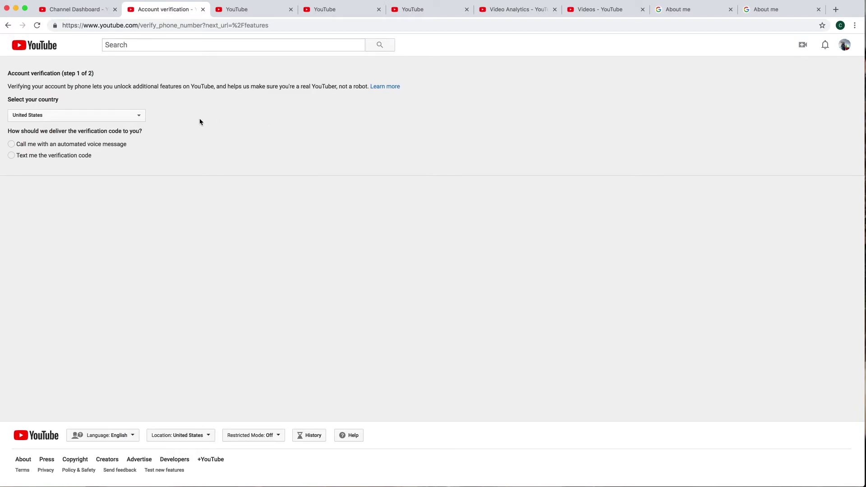
# Step: Choose to receive the verification code by text message
pyautogui.click(11, 155)
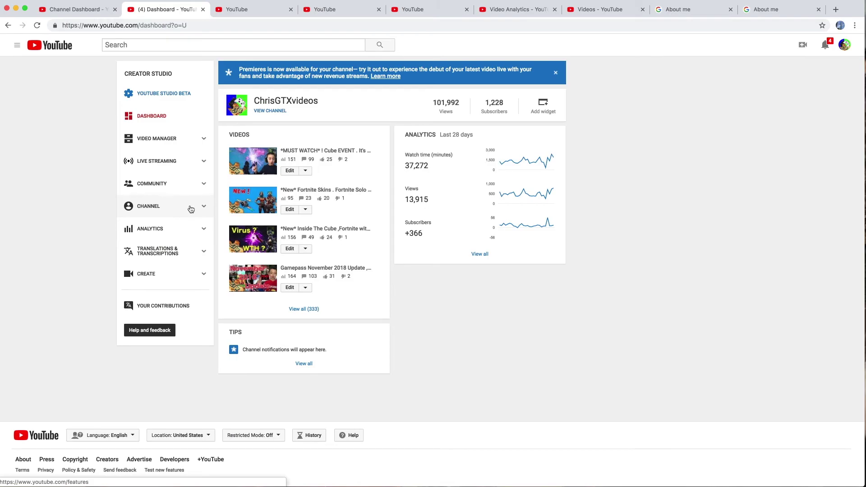
# Step: Check the established channel's status and features, then list its 333 videos in Video Manager
pyautogui.click(191, 209)
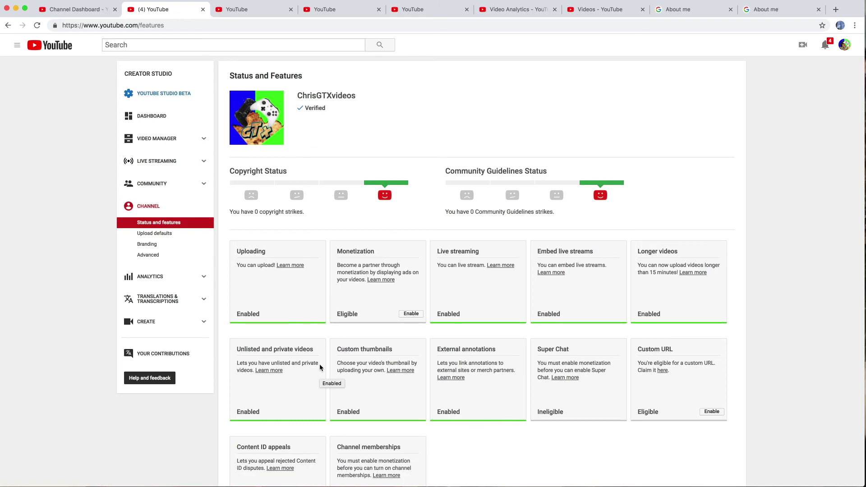
pyautogui.click(187, 142)
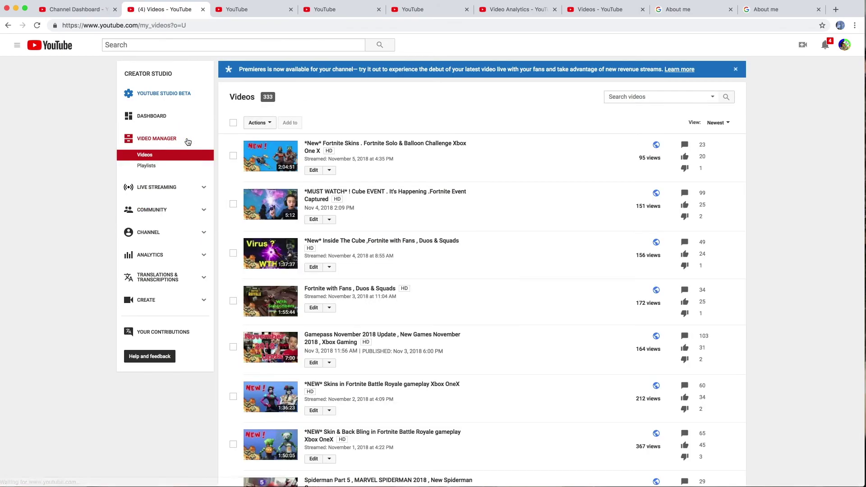
# Step: Open the newest Fortnite Skins video for editing and look over its thumbnail options
pyautogui.click(315, 170)
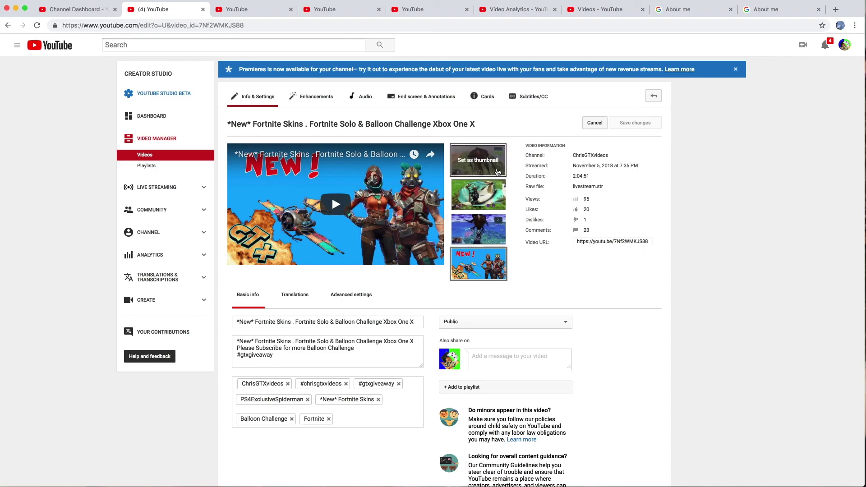
pyautogui.moveTo(510, 264)
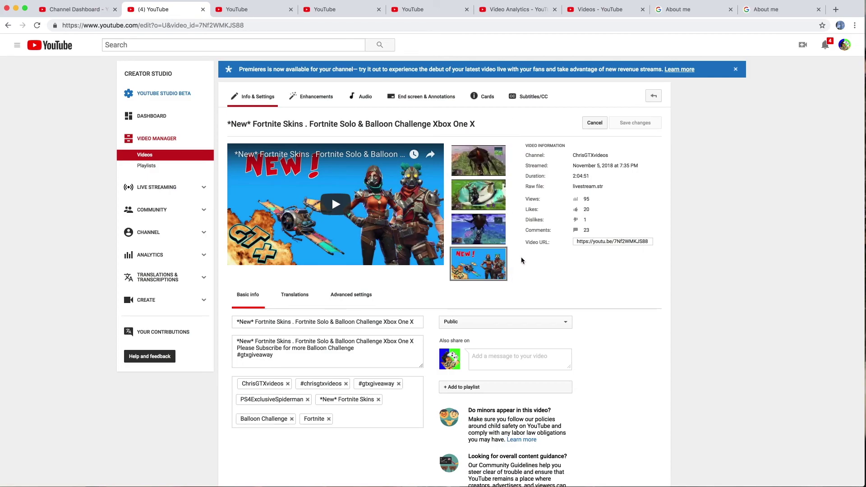
pyautogui.moveTo(487, 223)
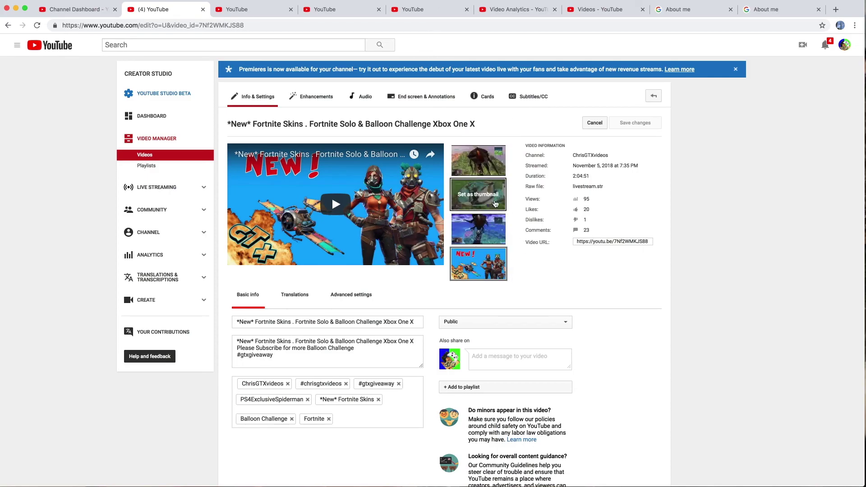